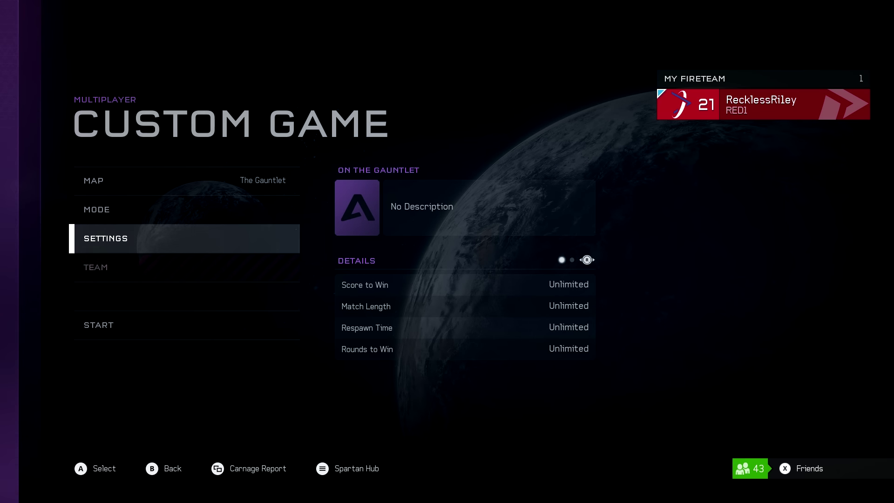
Browse the bookmarked game types and pick Spartan Smash (Stock) as the mode
key("Up")
key("Return")
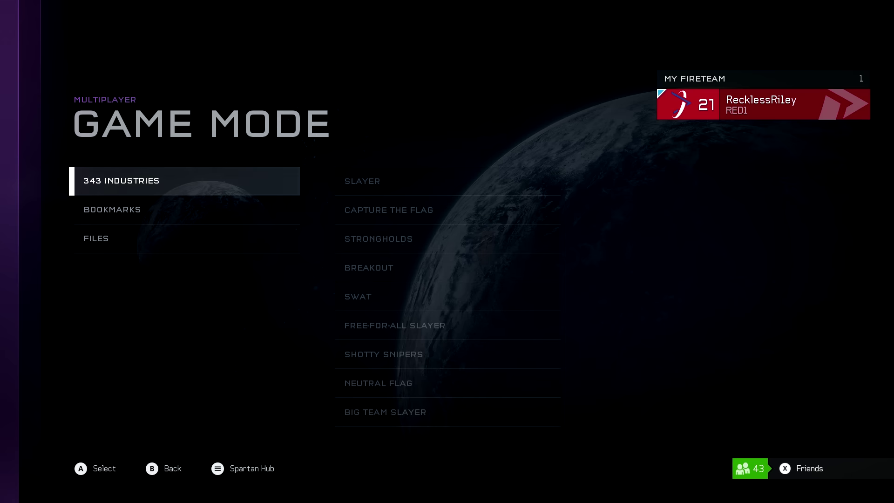
key("Down")
key("Return")
key("Down")
key("Down")
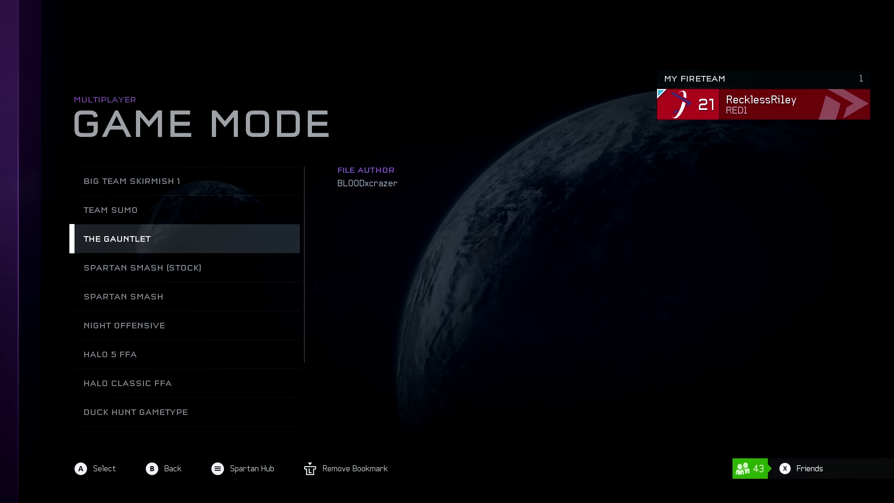
key("Down")
key("Down")
key("Down")
key("Up")
key("Up")
key("Up")
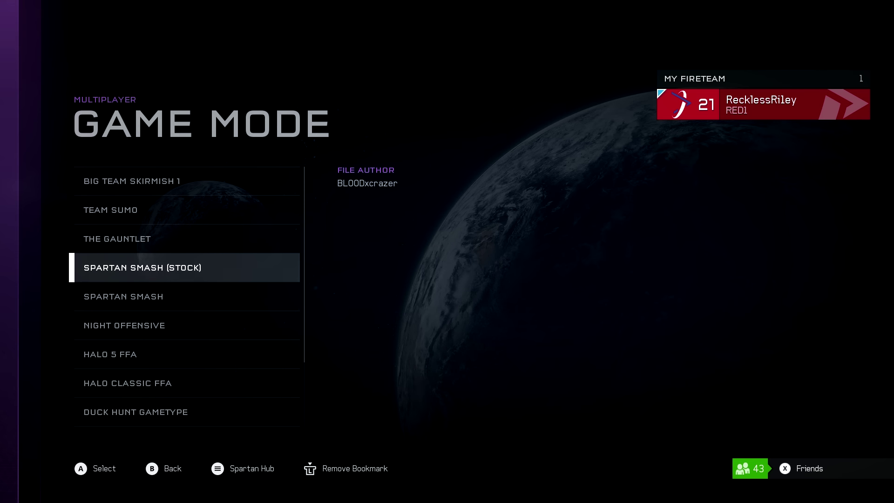
key("Return")
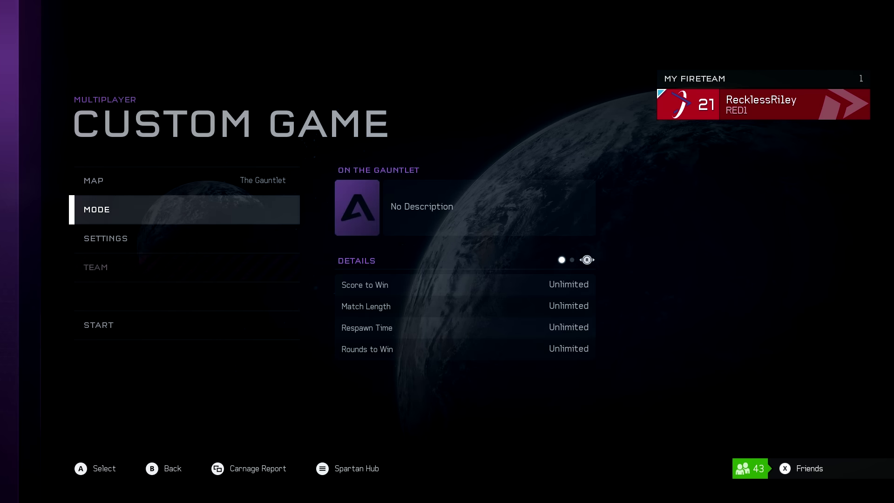
key("Return")
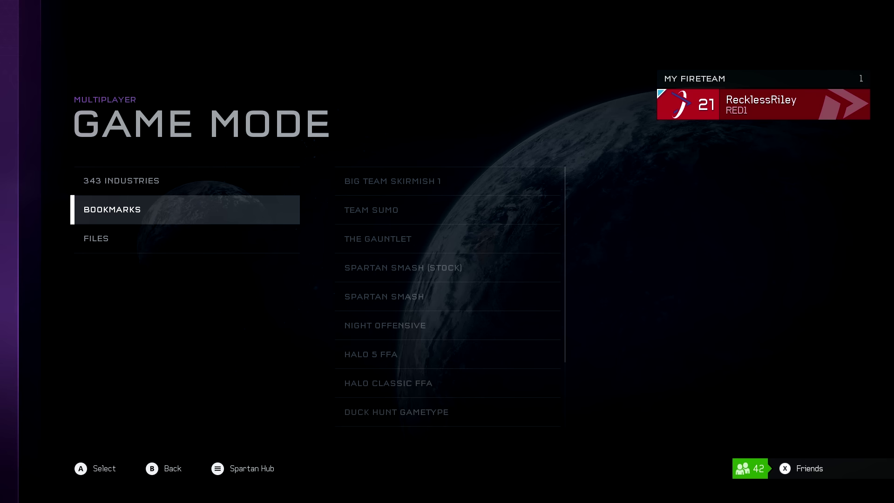
Set the mode to Slayer from the 343 Industries game types
key("Up")
key("Return")
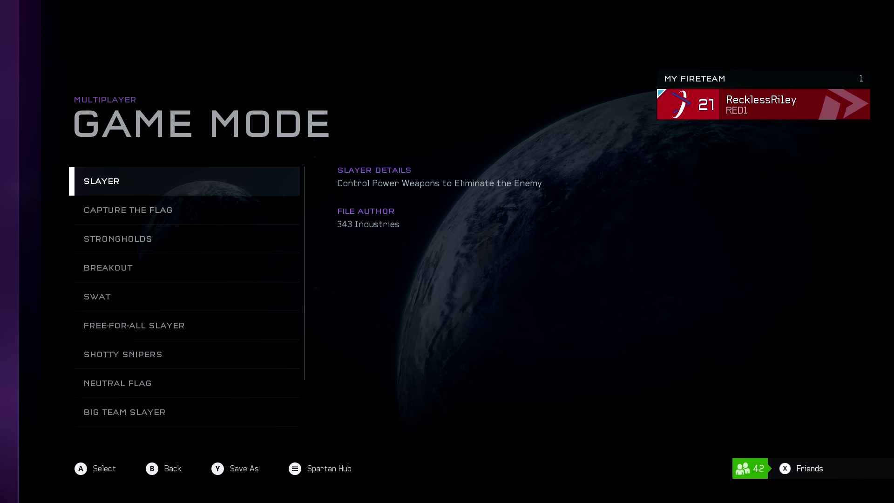
key("Return")
Change the mode to Capture the Flag
key("Return")
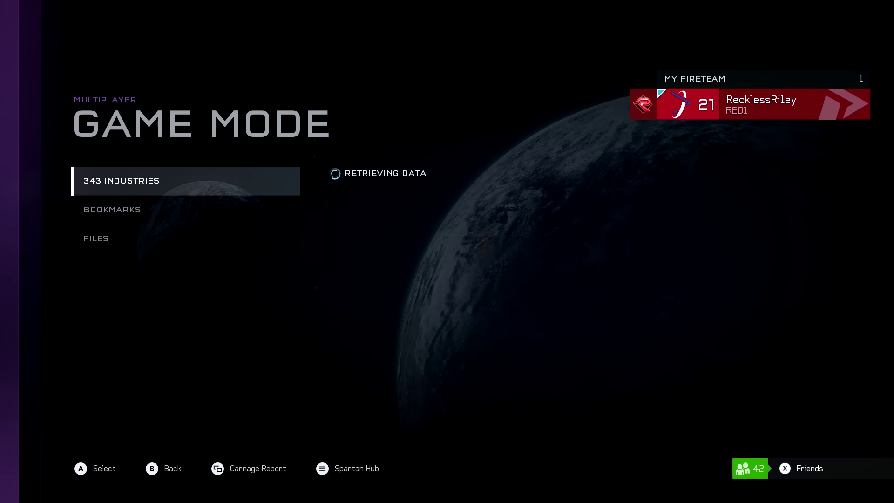
key("Return")
key("Down")
key("Return")
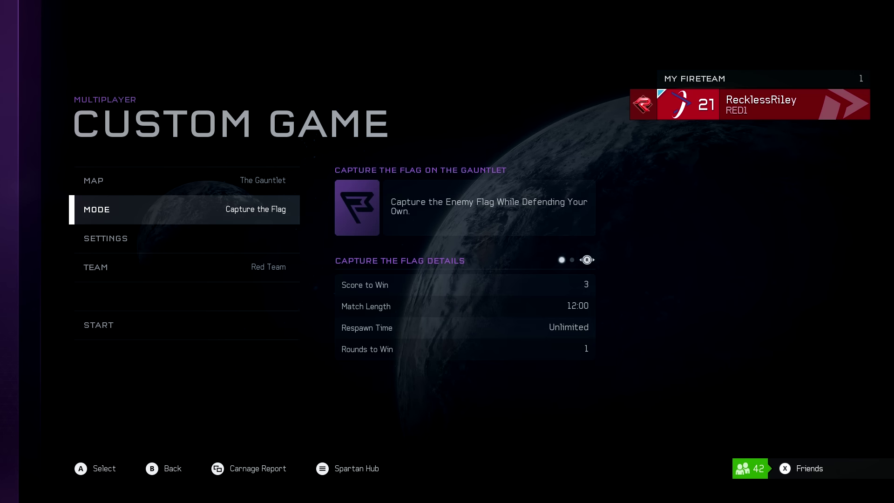
Glance at the bookmarked game types, back out, and return to the 343 Industries list
key("Return")
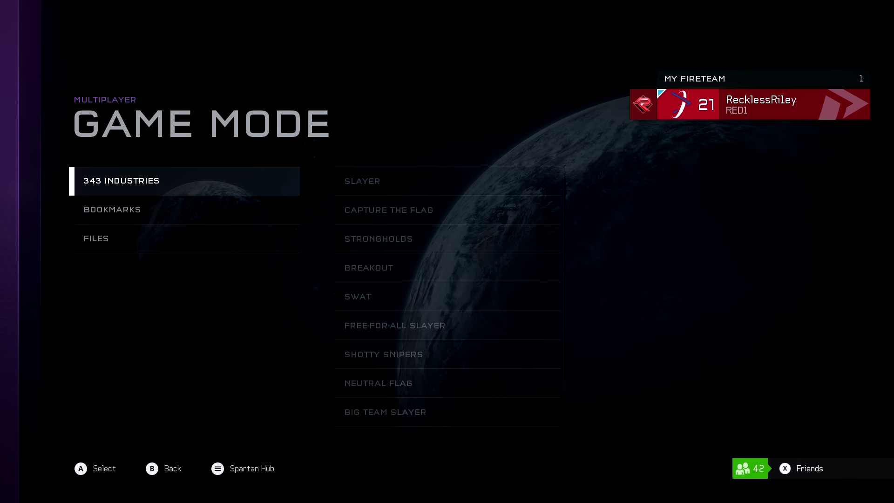
key("Down")
key("Return")
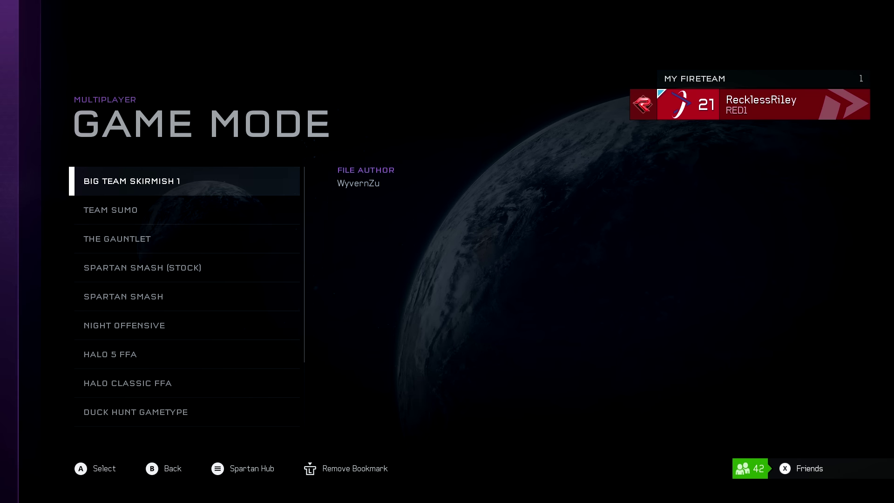
key("Escape")
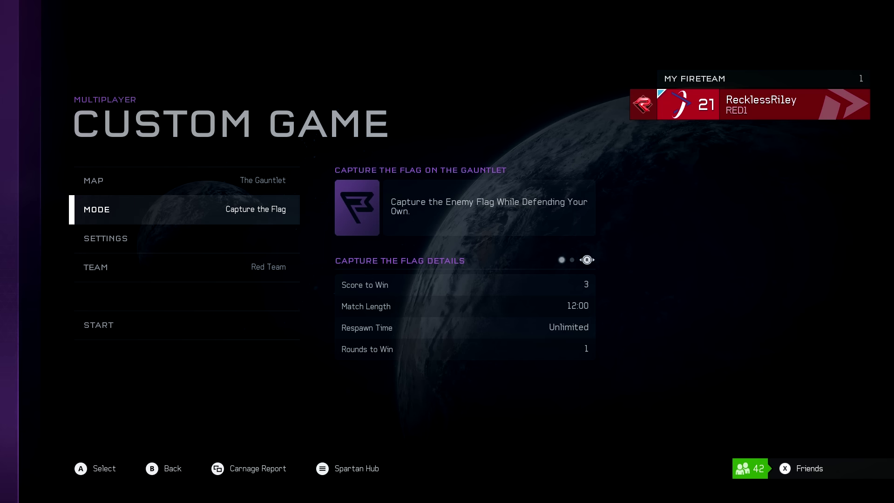
key("Return")
Pick Slayer, then switch the mode to the bookmarked Halo 5 FFA type
key("Return")
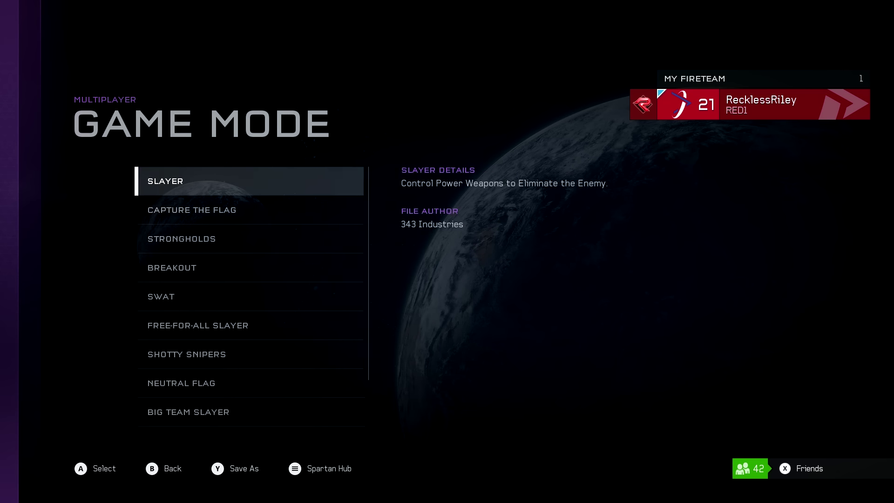
key("Return")
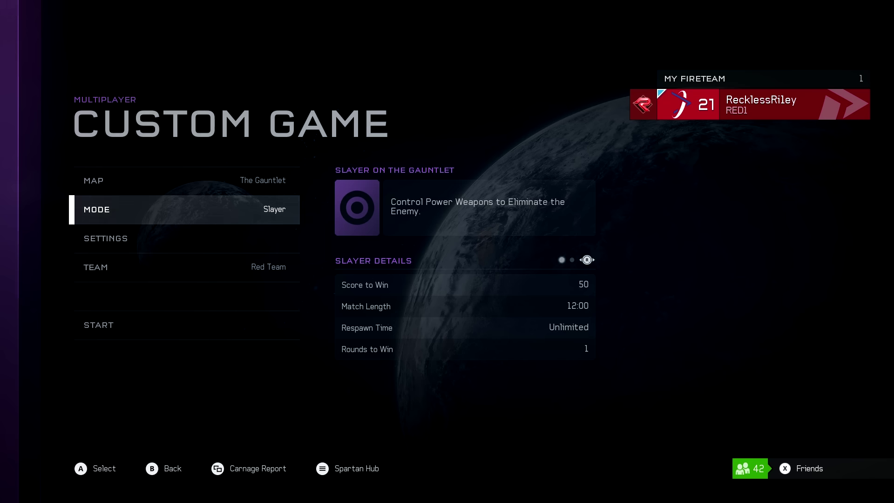
key("Return")
key("Down")
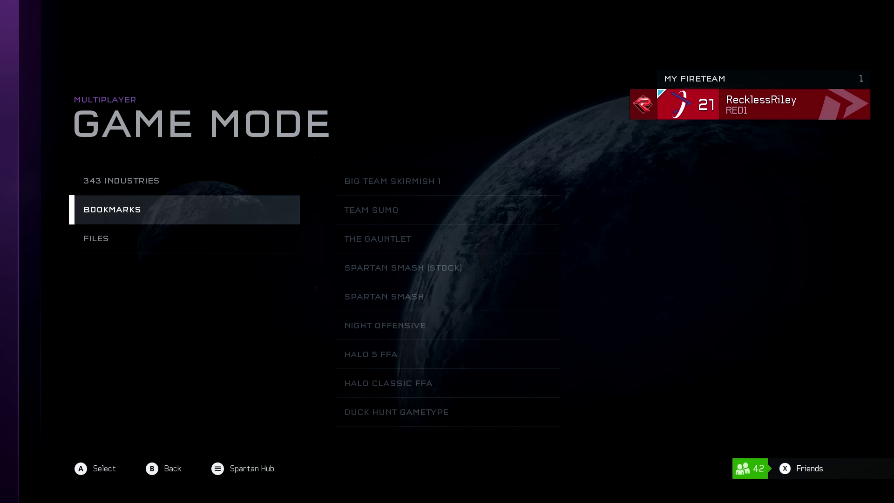
key("Return")
key("Down")
key("Down")
key("Down")
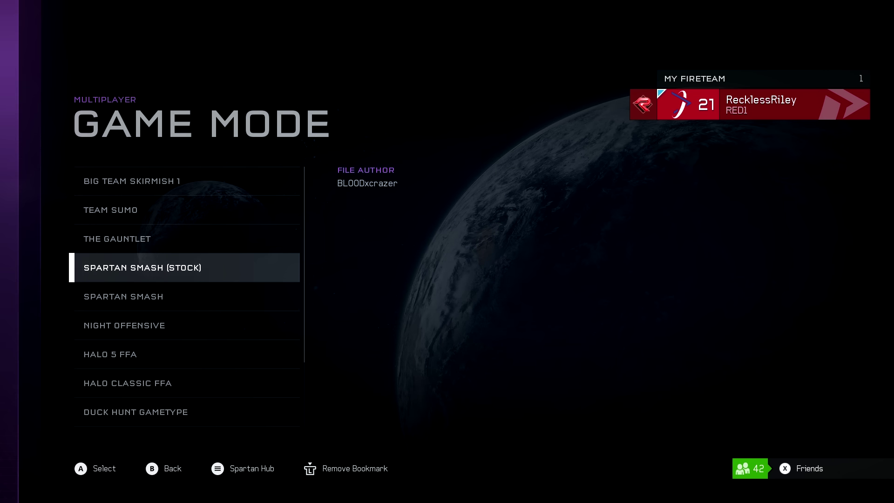
key("Down")
key("Down")
key("Down")
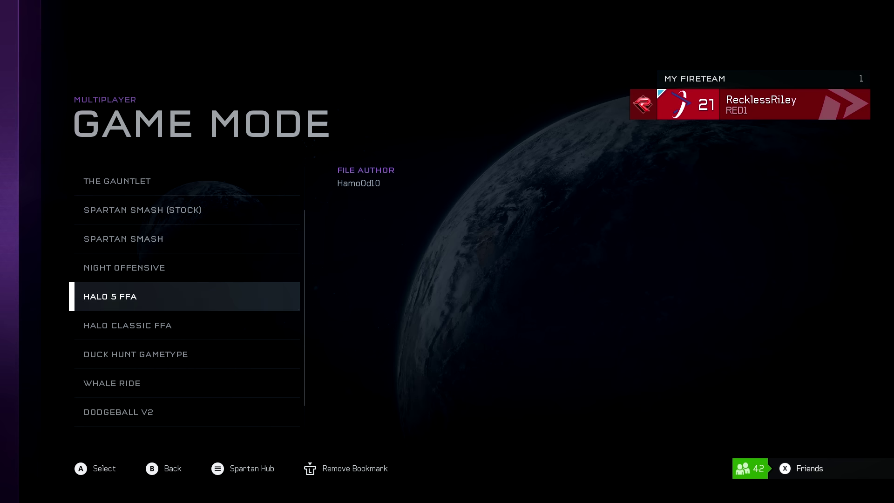
key("Return")
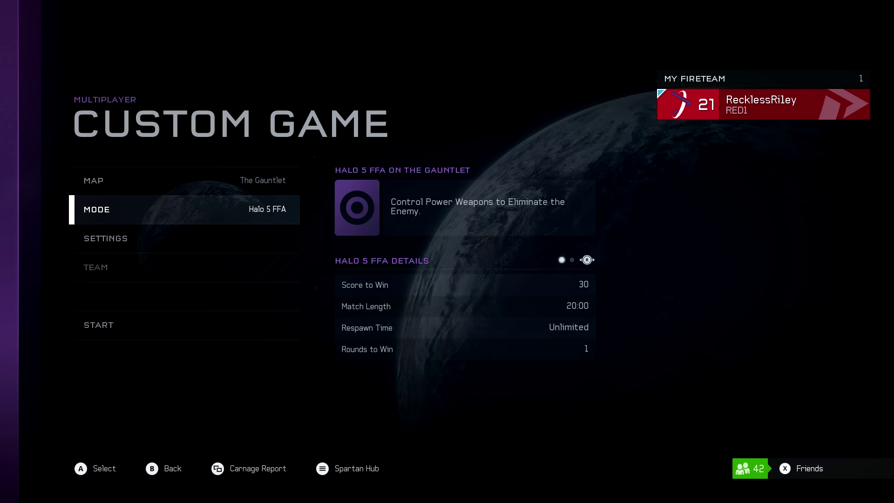
key("Return")
Browse the bookmarked game types and back out to the lobby unchanged
key("Down")
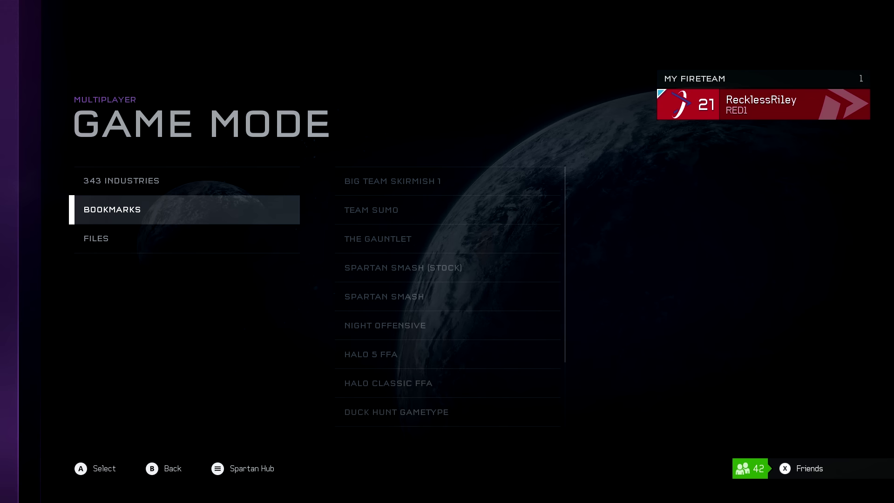
key("Return")
key("Down")
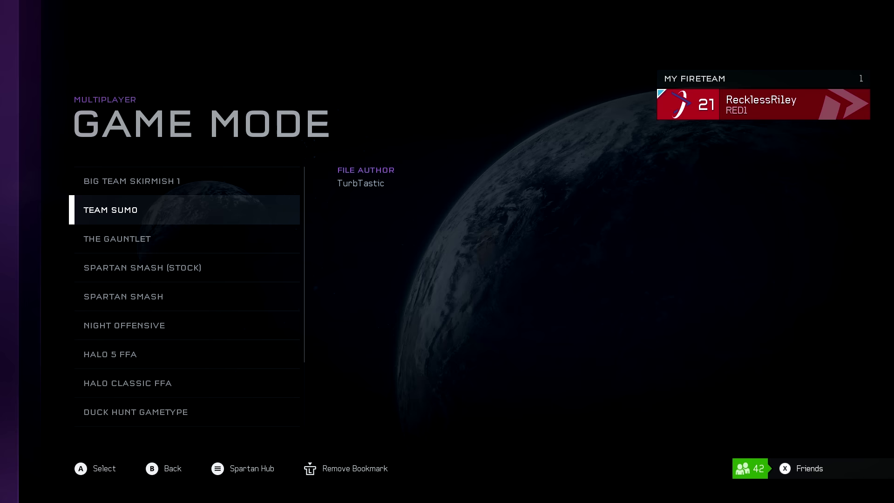
key("Escape")
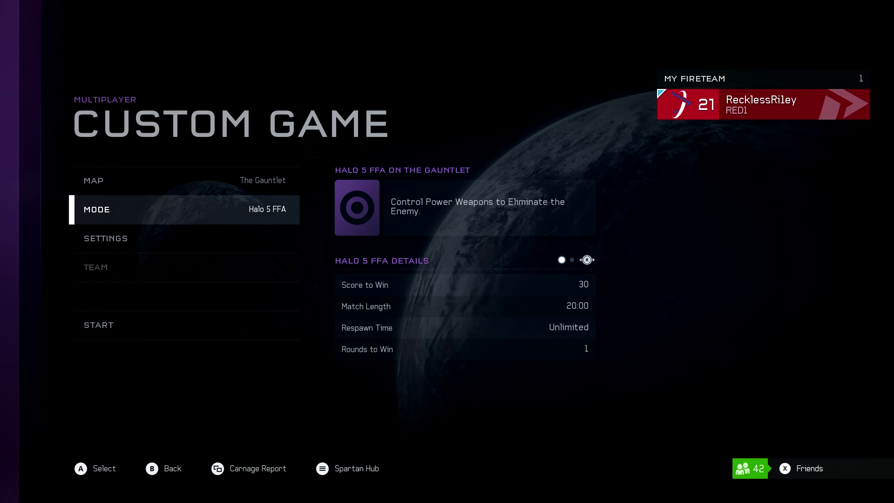
Set the mode to Breakout from the 343 Industries game types
key("Return")
key("Down")
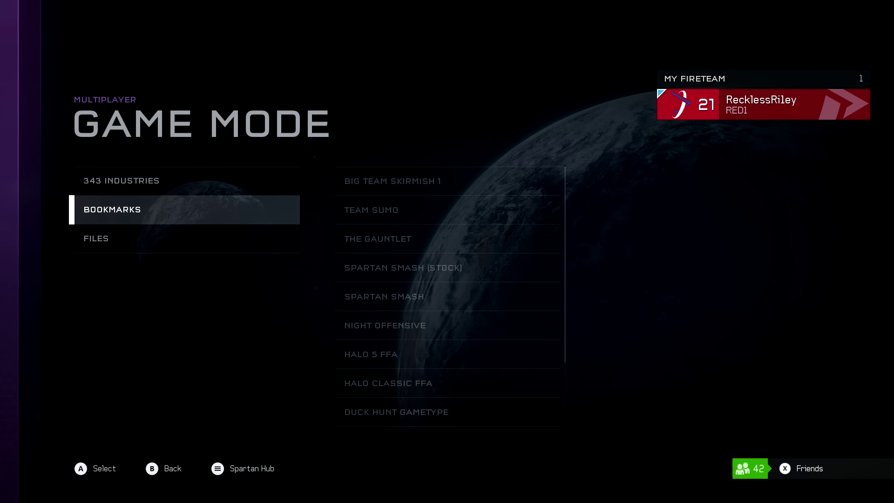
key("Return")
key("Down")
key("Down")
key("Down")
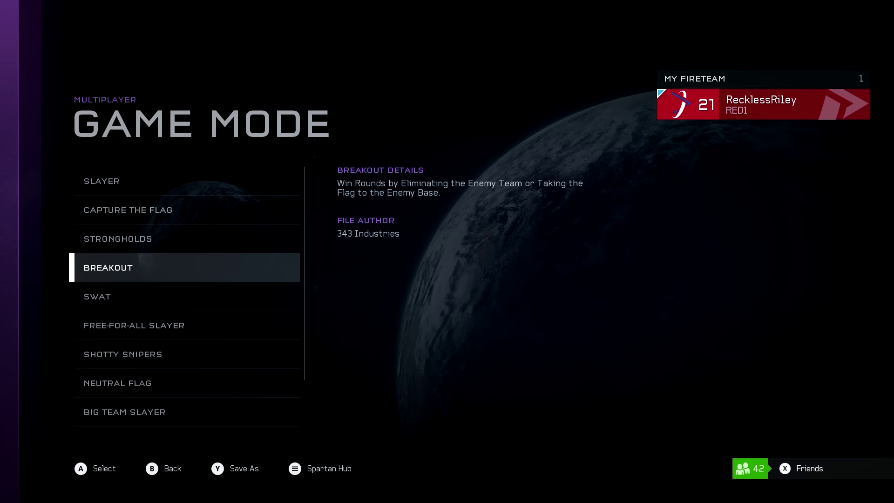
key("Return")
Scroll the bookmarked game types to The Gauntlet, then leave the mode unchanged
key("Return")
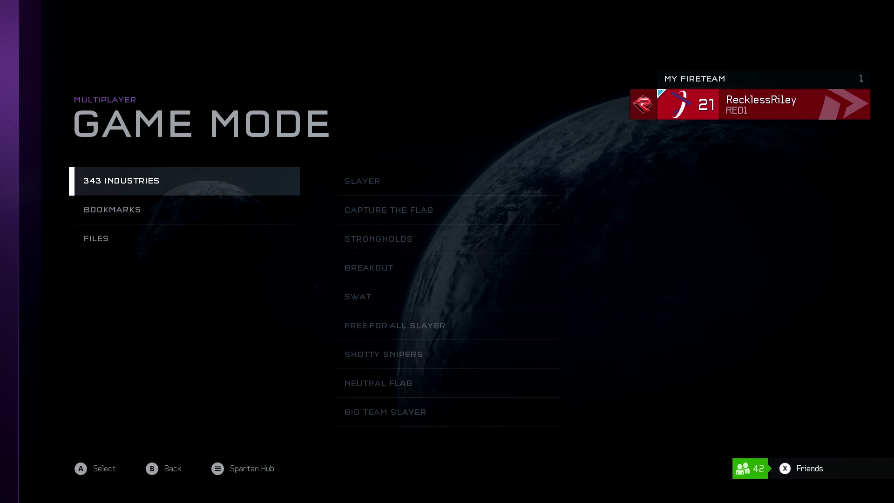
key("Down")
key("Return")
key("Down")
key("Down")
key("Down")
key("Down")
key("Down")
key("Down")
key("Down")
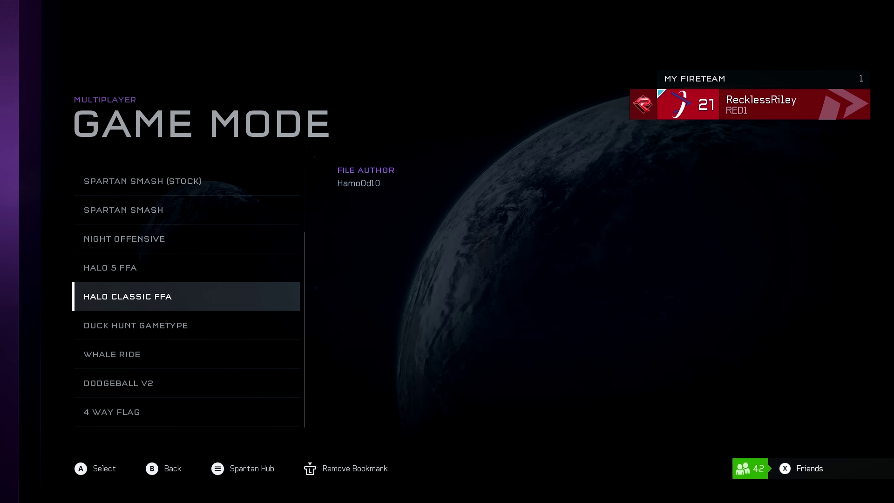
key("Down")
key("Up")
key("Up")
key("Up")
key("Up")
key("Up")
key("Escape")
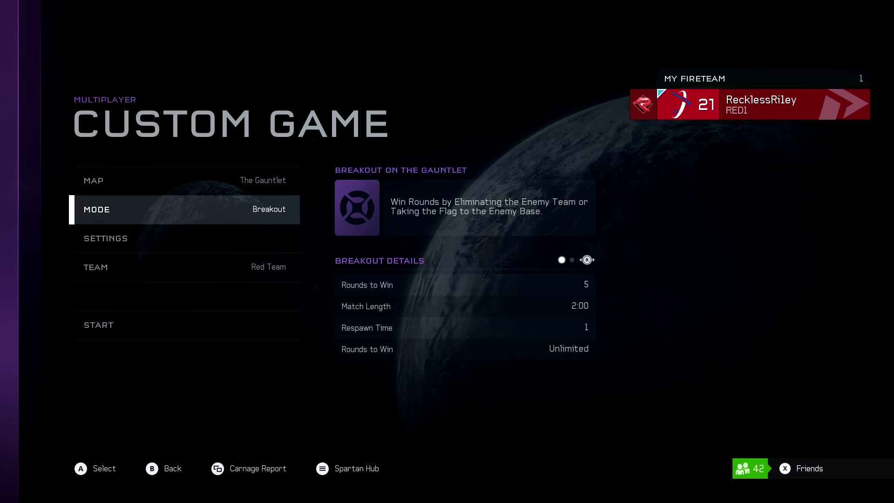
key("Return")
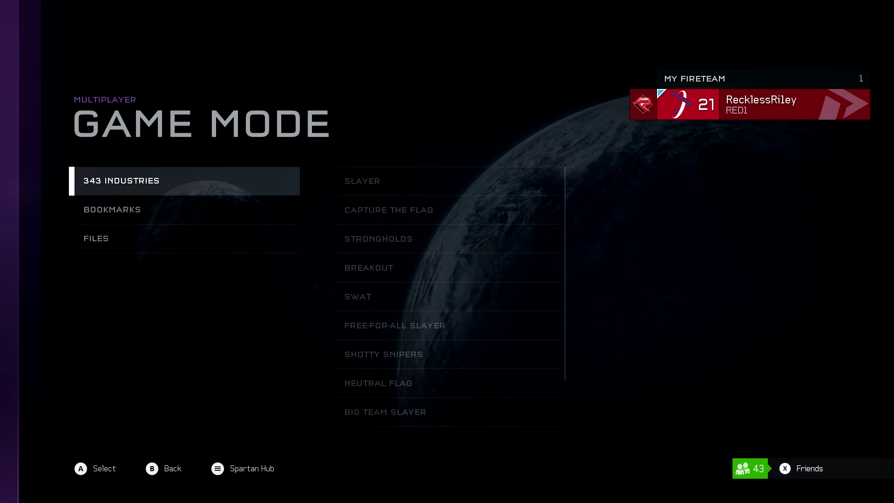
Set the mode to Neutral Flag from the 343 Industries game types
key("Return")
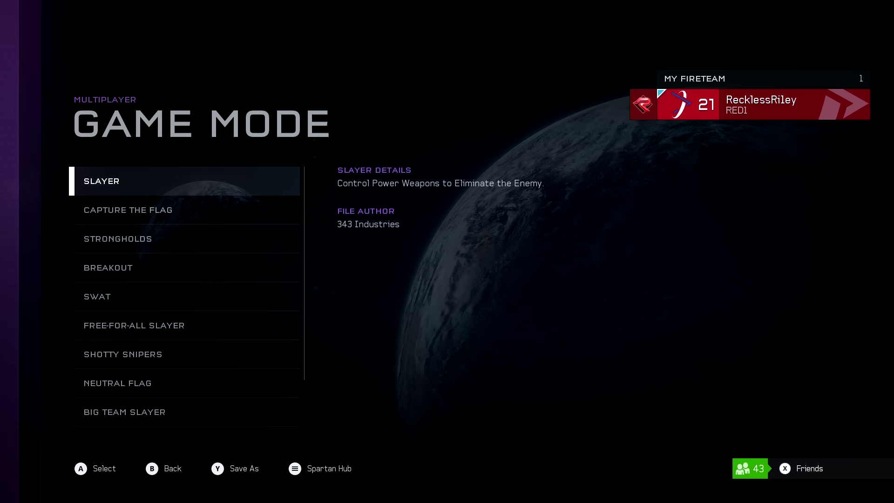
key("Down")
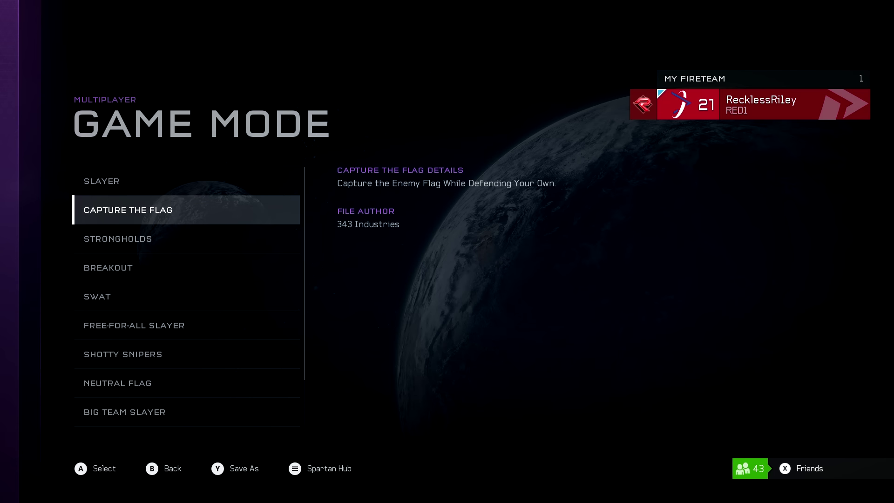
key("Down")
key("Down")
key("Down")
key("Down")
key("Down")
key("Down")
key("Down")
key("Down")
key("Up")
key("Up")
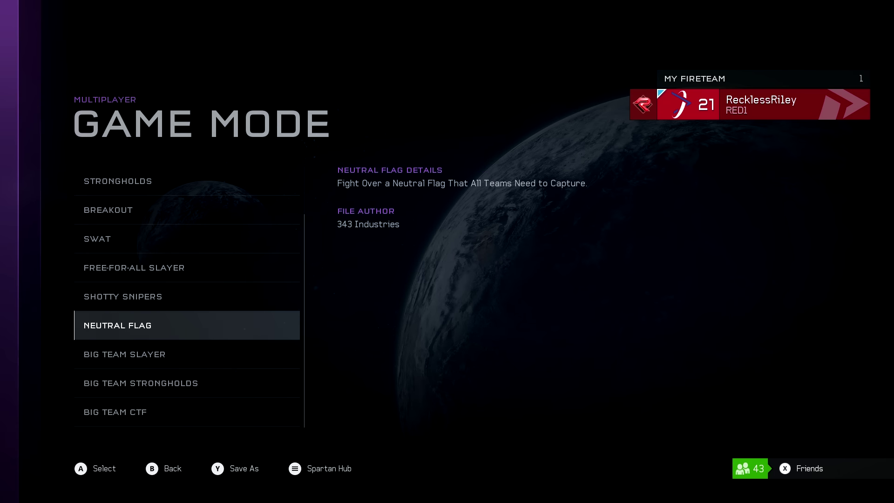
key("Return")
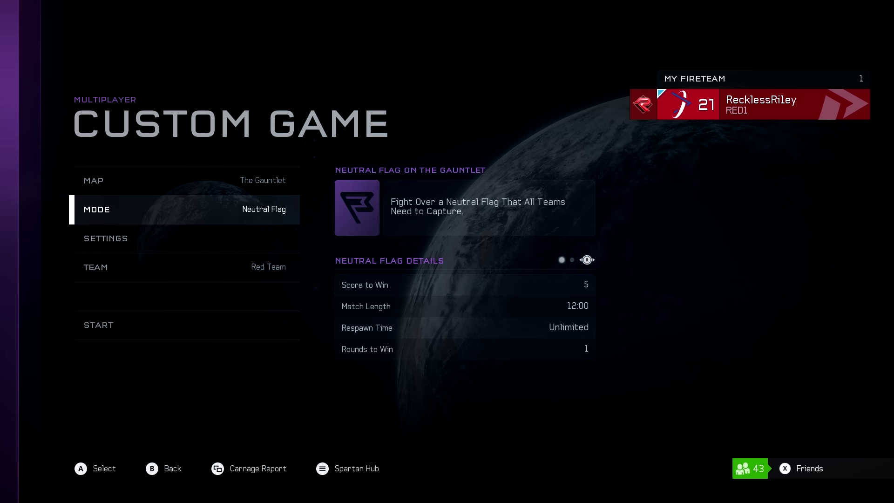
Choose the bookmarked The Gauntlet game type as the mode and check the map setting
key("Return")
key("Down")
key("Return")
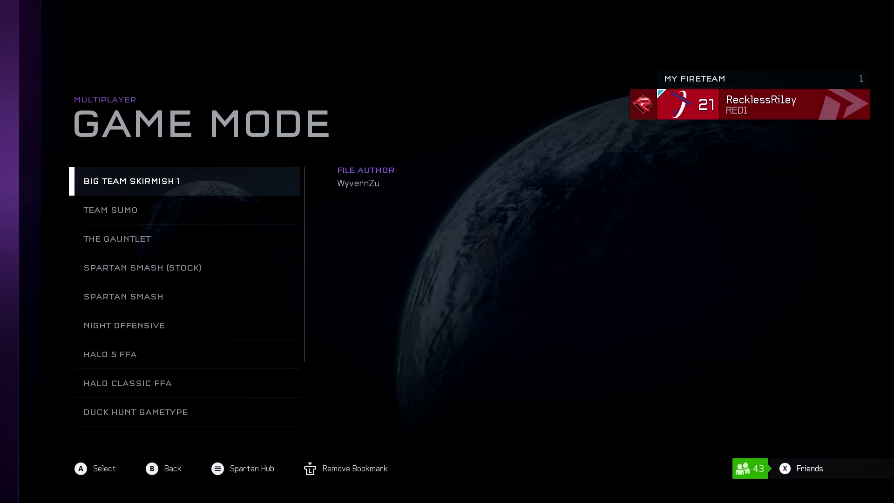
key("Down")
key("Down")
key("Return")
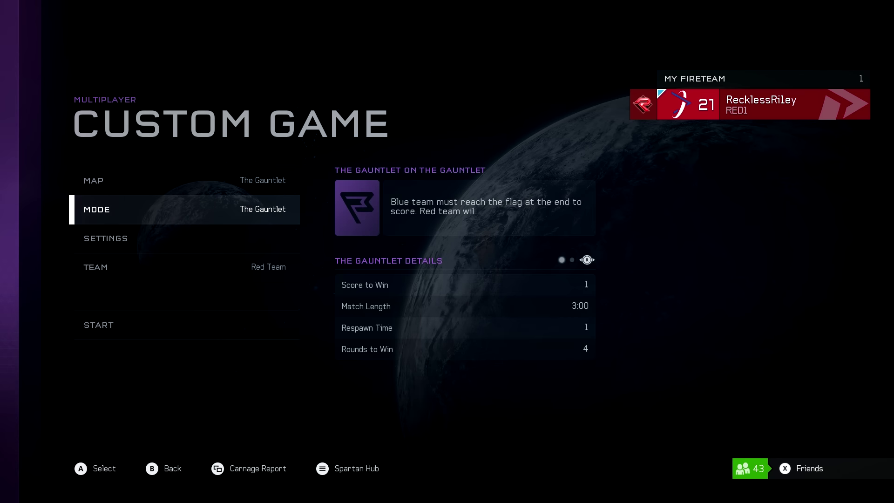
key("Up")
key("Down")
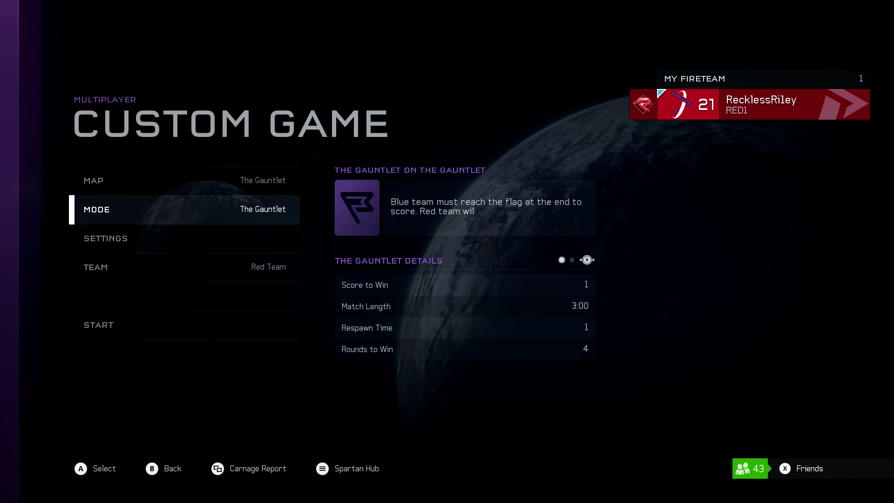
key("Up")
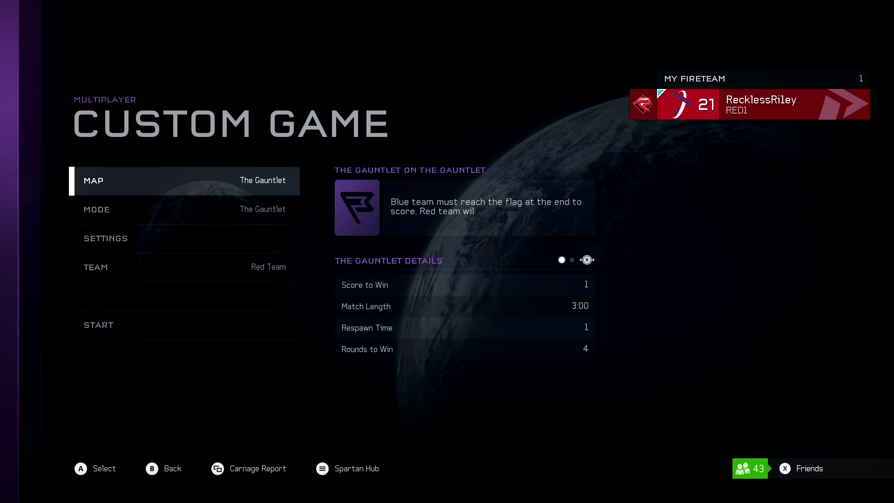
key("Down")
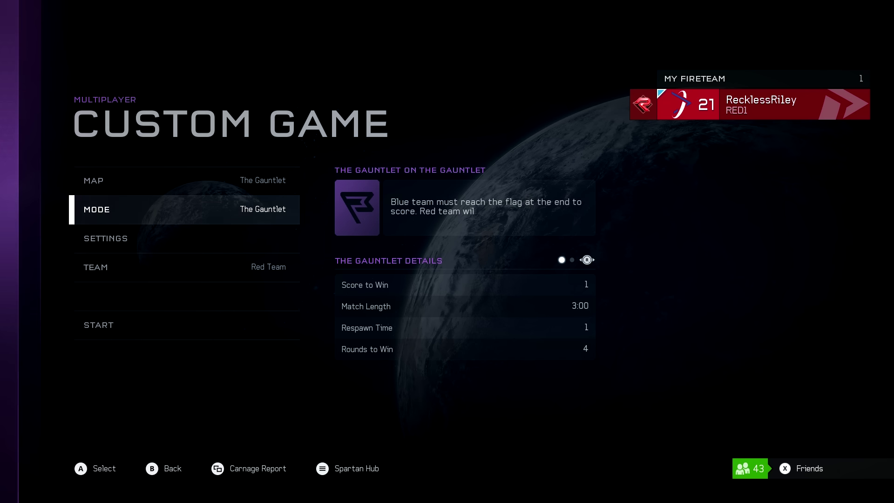
key("Down")
key("Down")
key("Up")
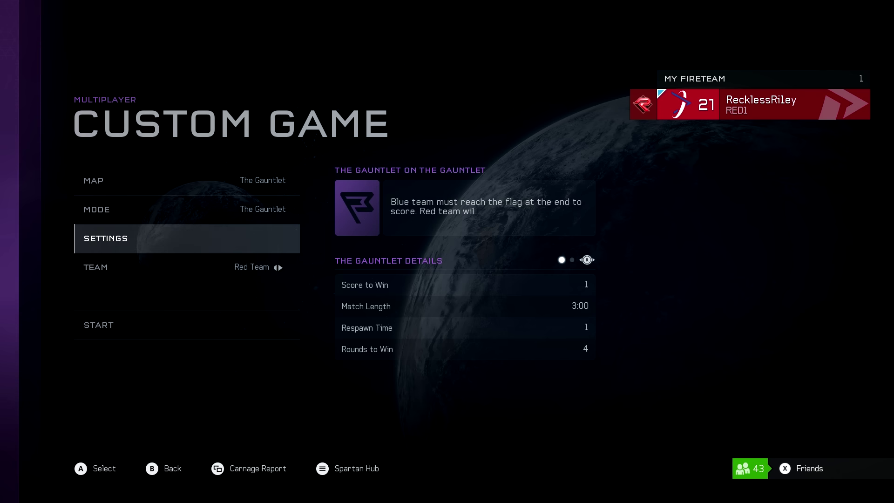
key("Up")
key("Up")
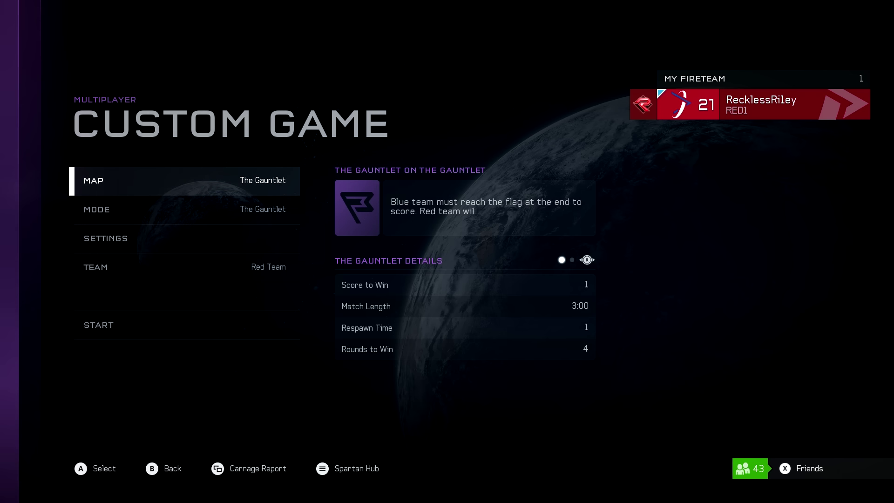